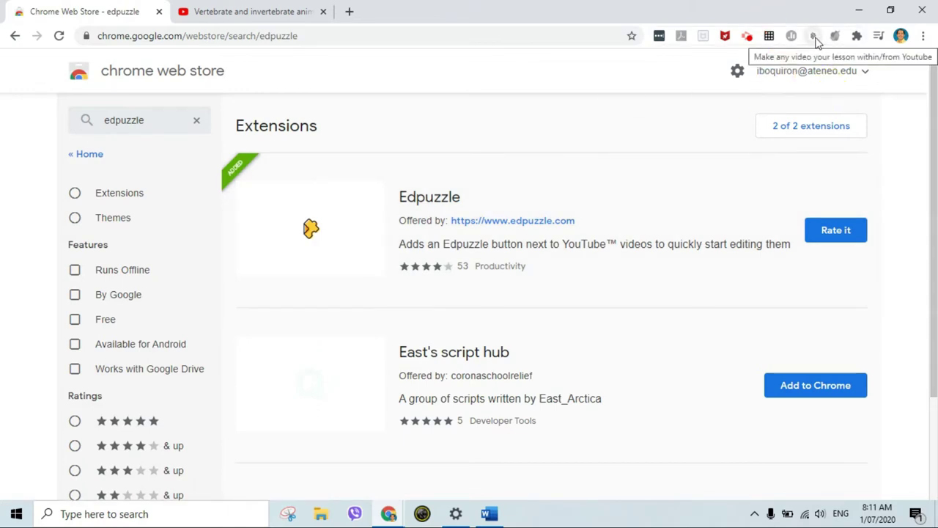
# Switch to the YouTube video "Vertebrate and invertebrate animals - Educational videos for kids" and open it for editing in Edpuzzle
pyautogui.click(255, 9)
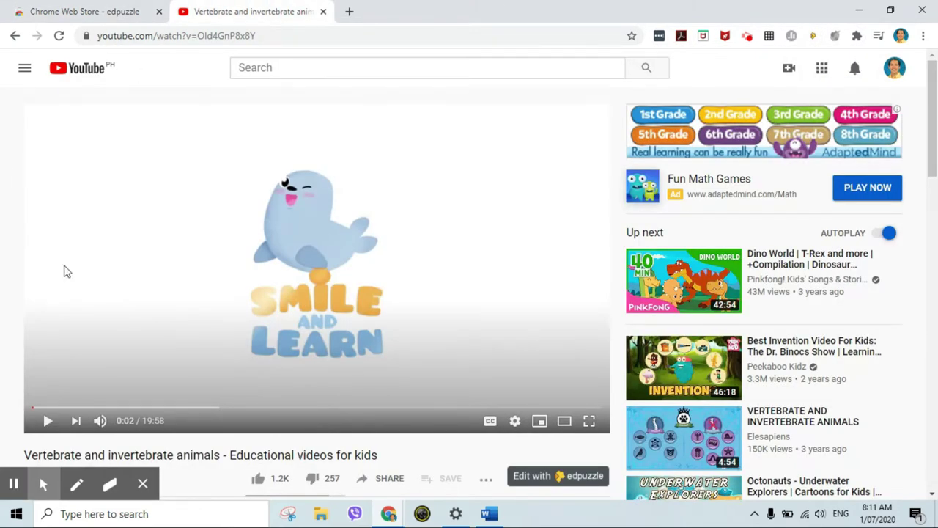
pyautogui.scroll(-1, 64, 271)
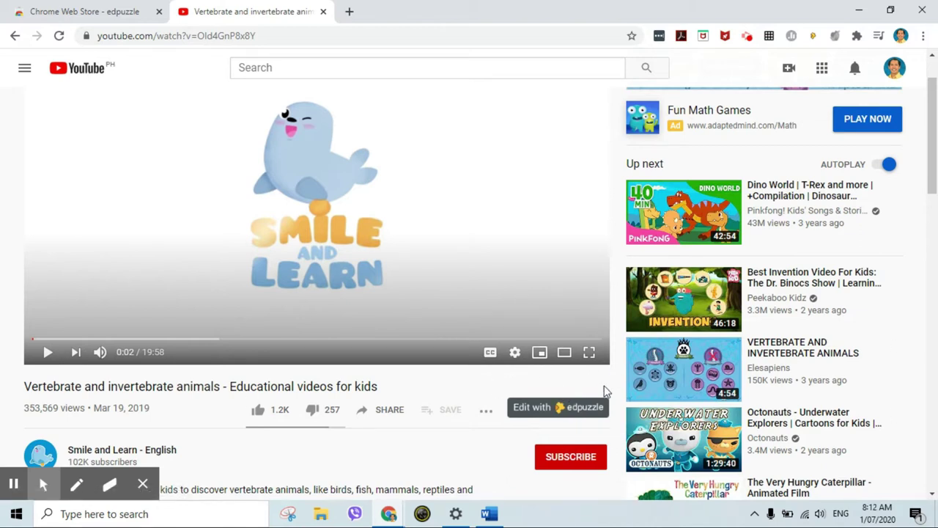
pyautogui.scroll(1, 576, 370)
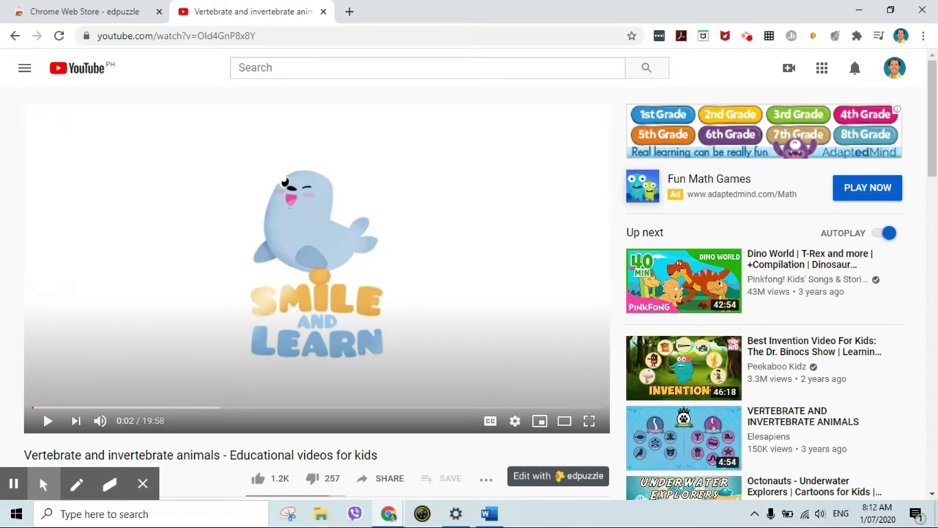
pyautogui.click(564, 477)
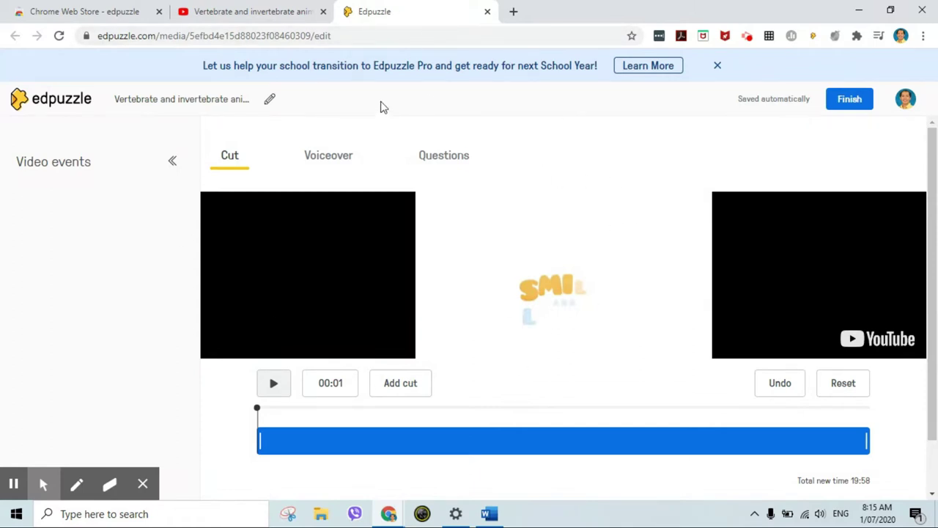
# Preview the video briefly, then trim it to keep only the part from about 00:53 to about 09:41
pyautogui.click(276, 390)
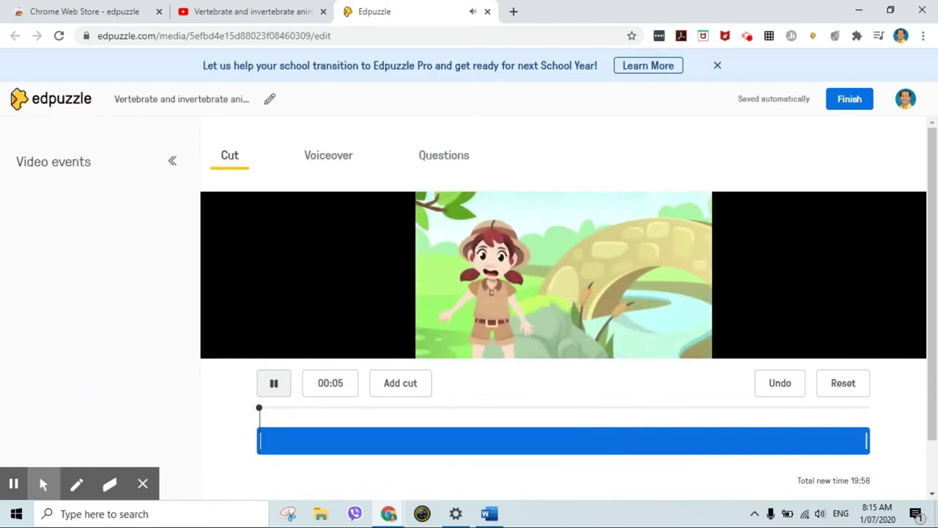
pyautogui.click(274, 389)
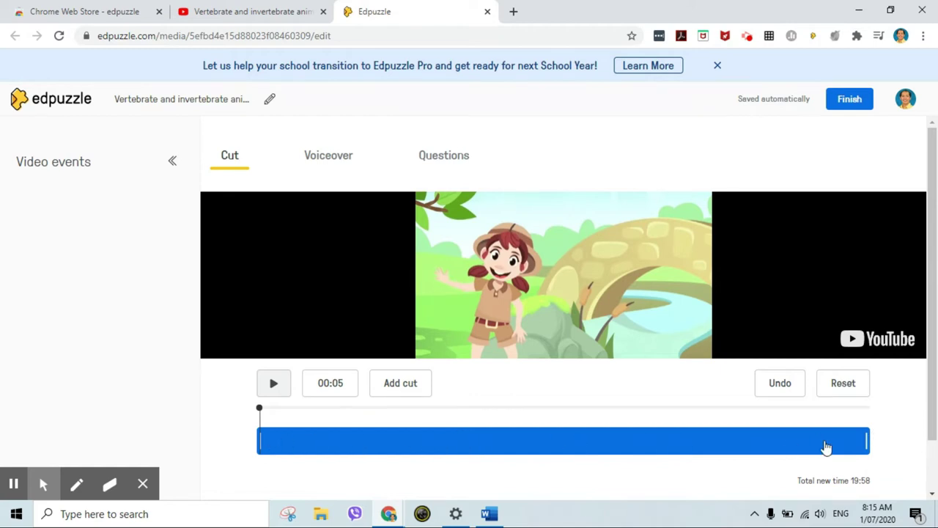
pyautogui.click(261, 440)
pyautogui.moveTo(261, 440); pyautogui.dragTo(287, 440)
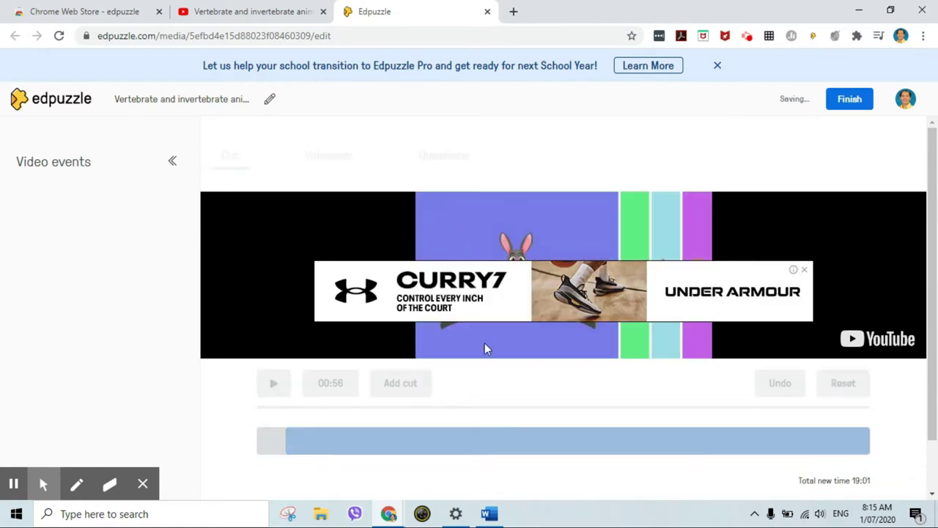
pyautogui.click(804, 271)
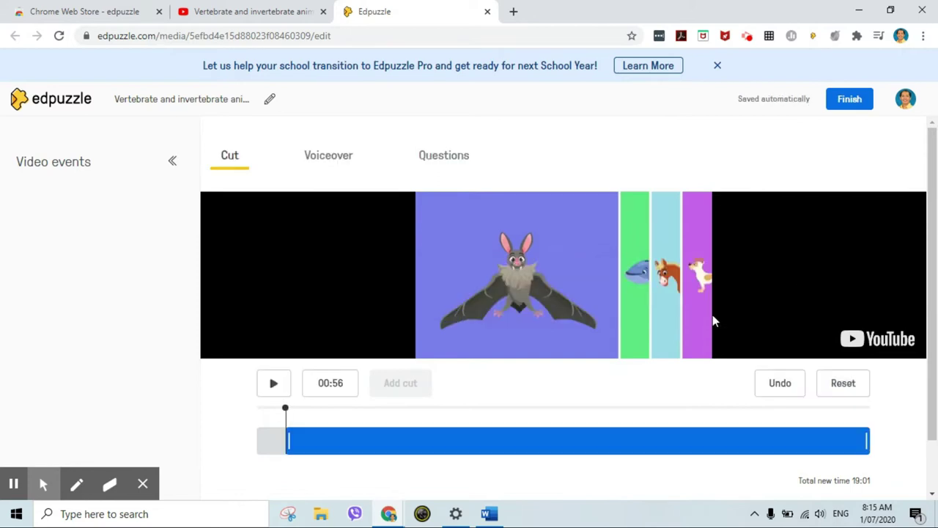
pyautogui.moveTo(285, 441)
pyautogui.mouseDown()
pyautogui.moveTo(263, 442)
pyautogui.moveTo(286, 442)
pyautogui.mouseUp()
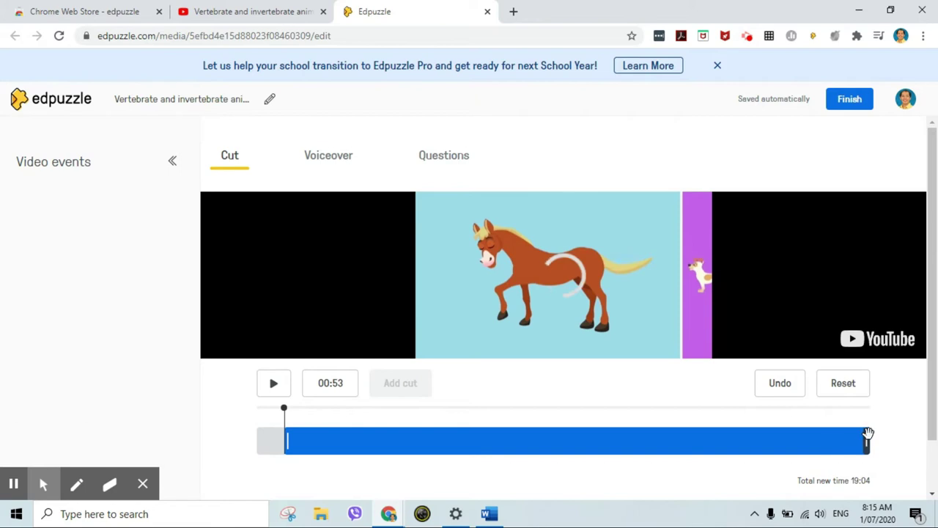
pyautogui.moveTo(866, 436); pyautogui.dragTo(554, 440)
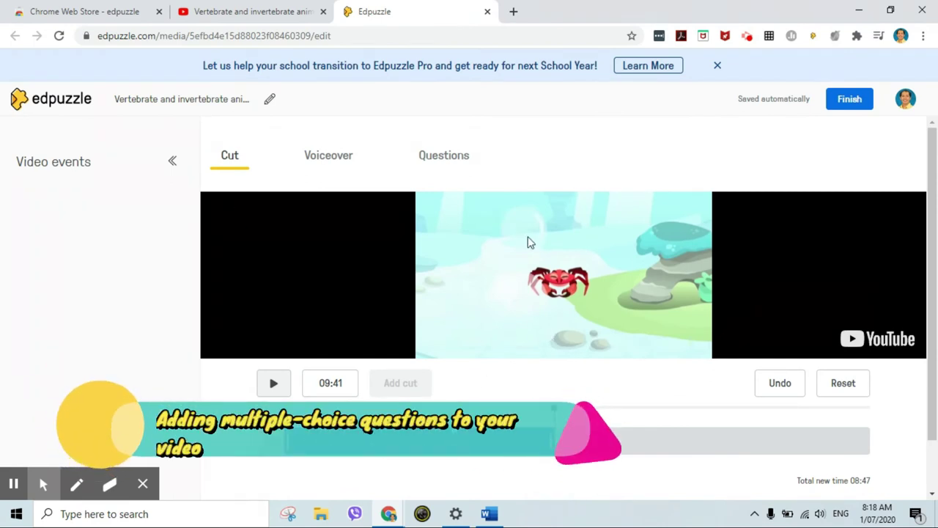
# Start a multiple-choice question at 01:17 of the trimmed video with the text "What are vertebrates?"
pyautogui.click(446, 157)
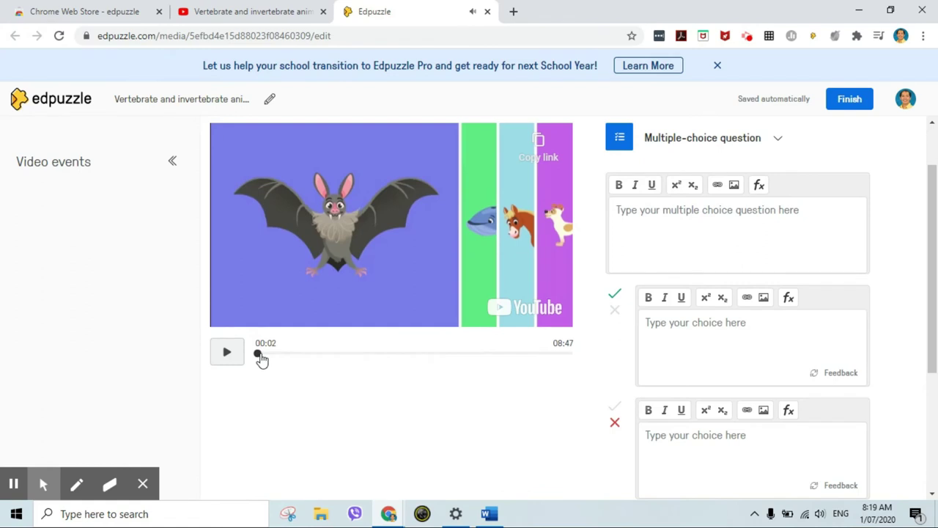
pyautogui.moveTo(261, 359); pyautogui.dragTo(303, 356)
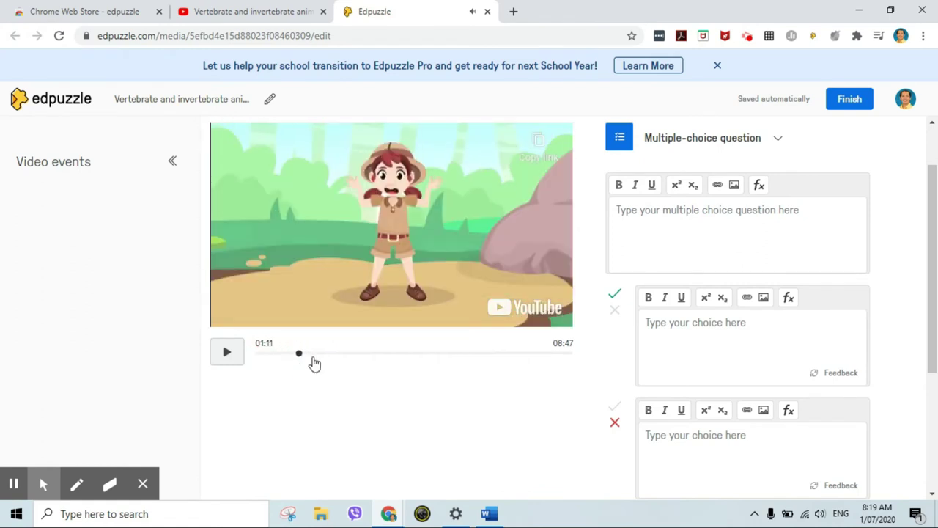
pyautogui.click(725, 227)
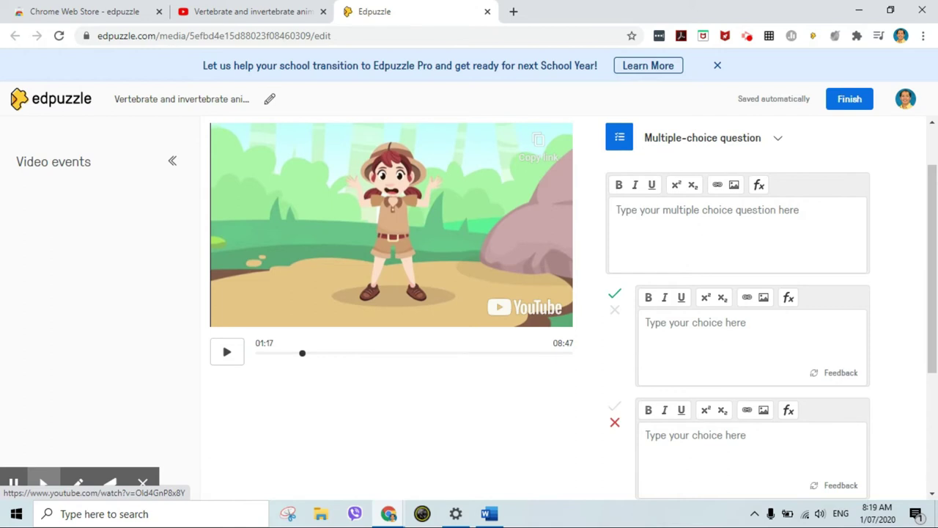
pyautogui.write('What are vertebrates?')
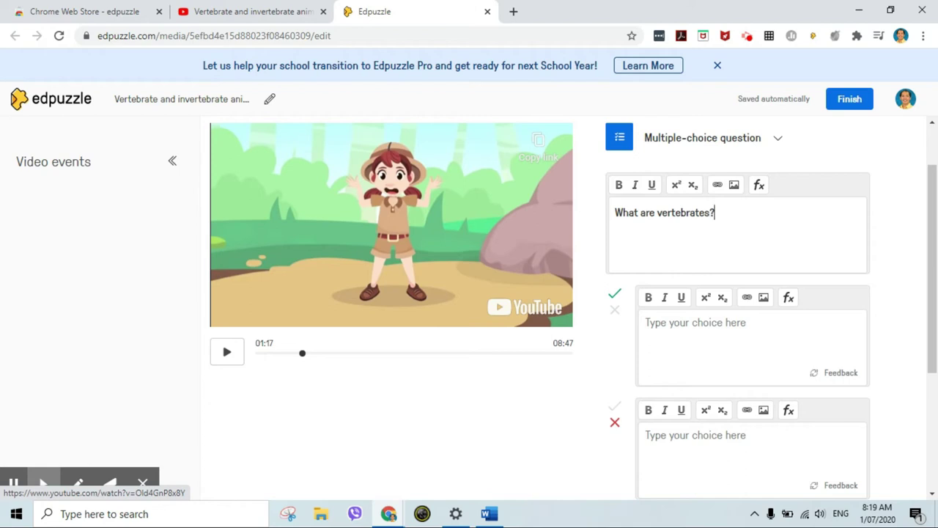
# Enter "animals with fur" and "animals with scales" as the question's first two answer choices
pyautogui.click(712, 343)
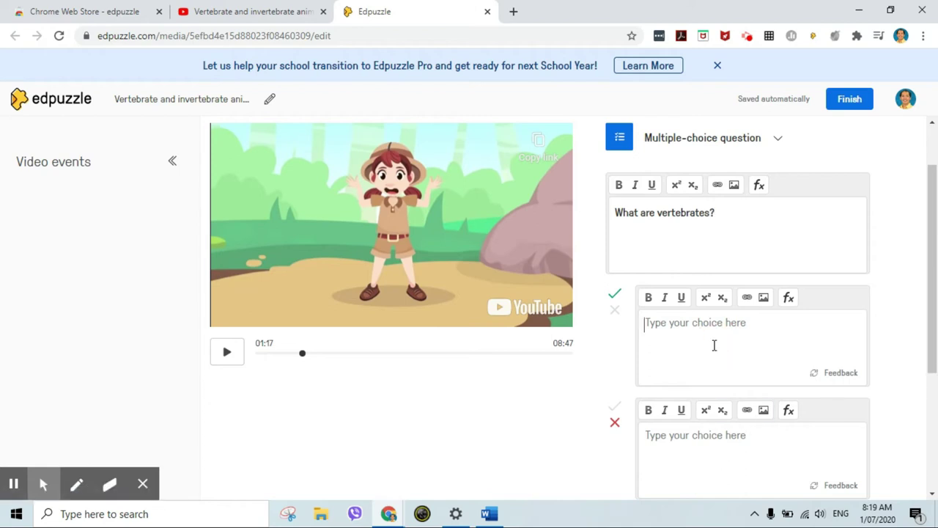
pyautogui.write('animals with')
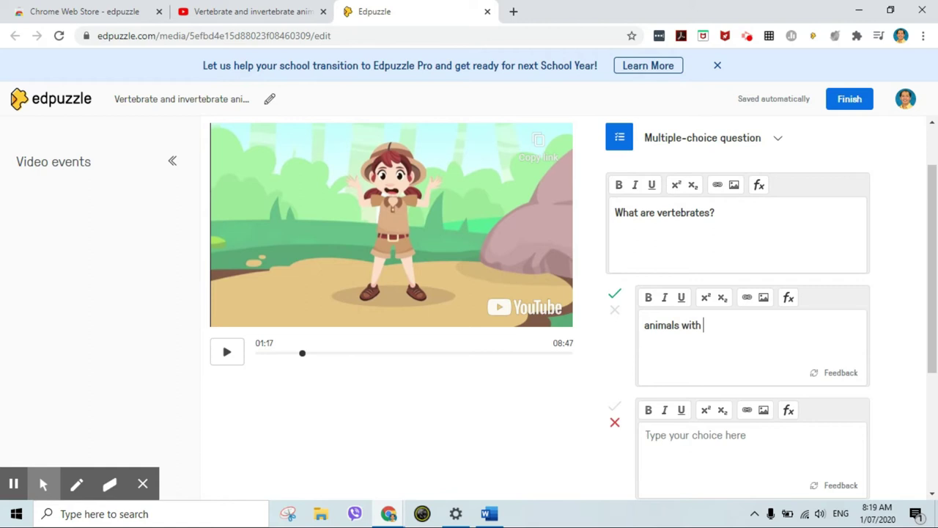
pyautogui.click(768, 444)
pyautogui.write('animals with scales')
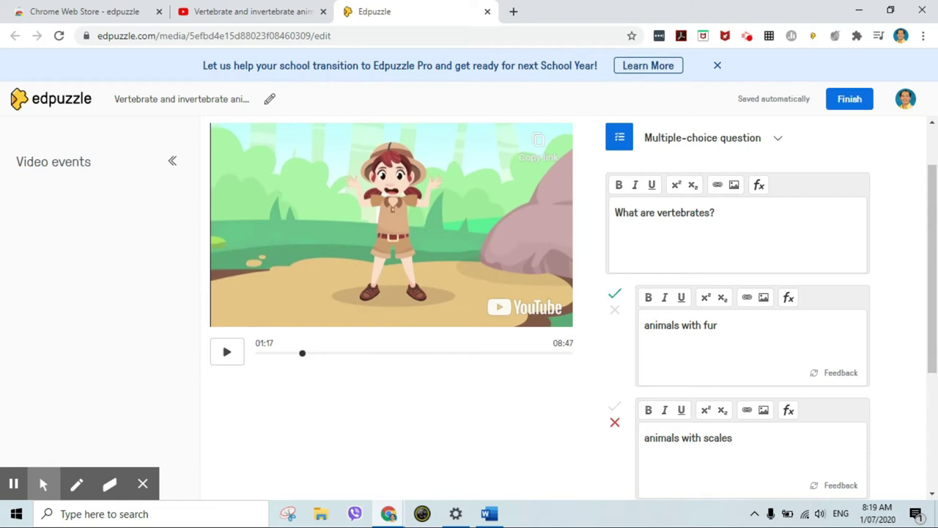
# Add two more answer choices reading "animals which lay eggs" and "animals with backbones"
pyautogui.scroll(-2, 788, 370)
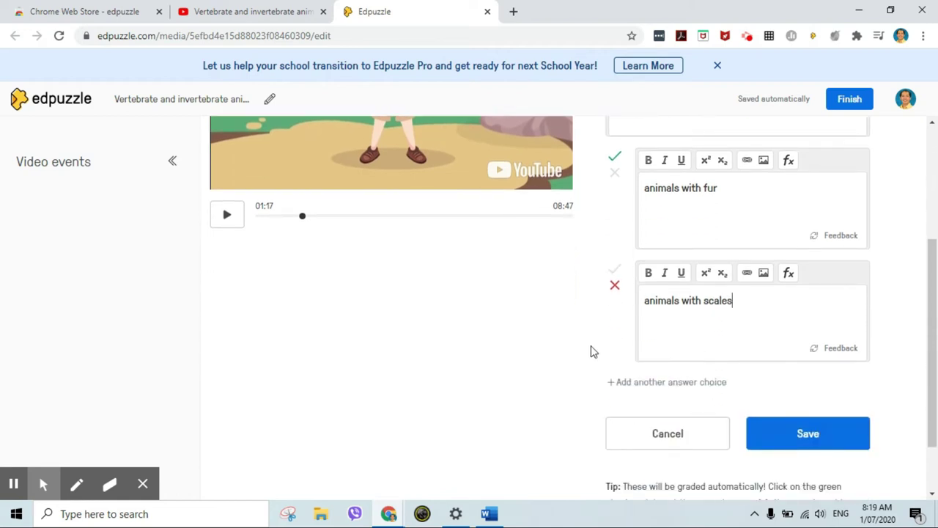
pyautogui.click(665, 386)
pyautogui.click(703, 444)
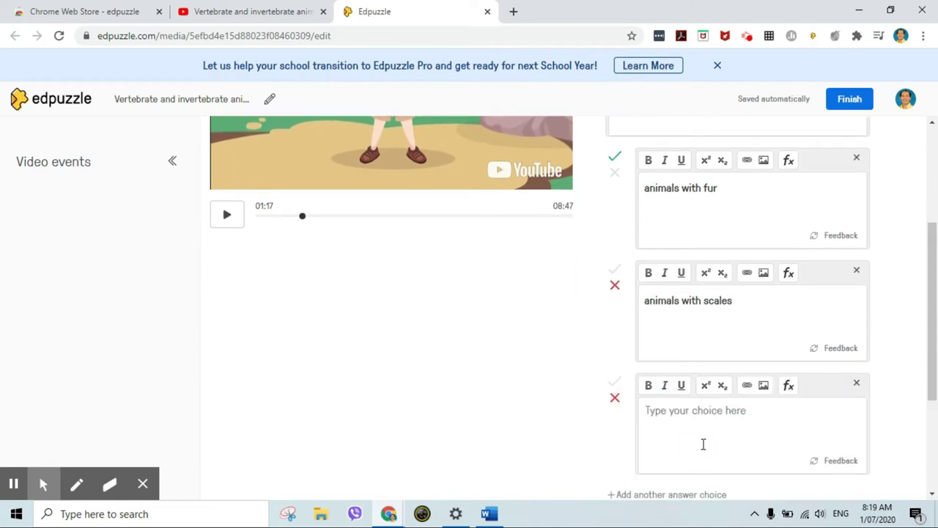
pyautogui.write('animals which lay eggs')
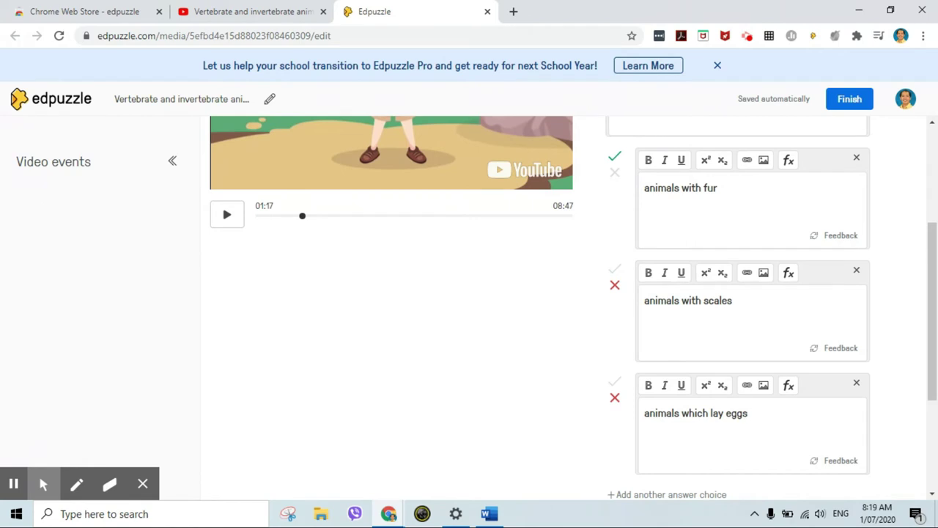
pyautogui.scroll(-3, 726, 395)
pyautogui.click(635, 306)
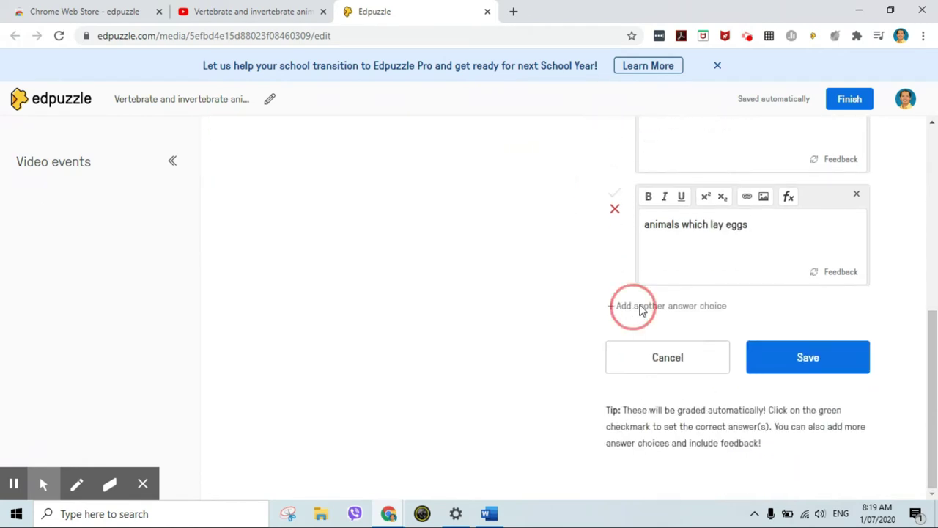
pyautogui.click(748, 342)
pyautogui.write('anm')
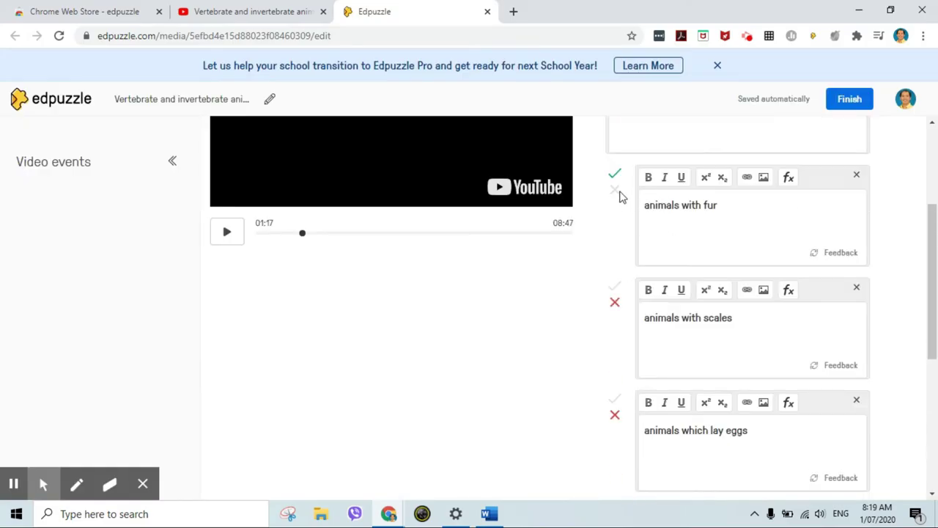
# Mark "animals with backbones" as correct and "animals with fur" as incorrect, and save the multiple-choice question
pyautogui.scroll(-3, 622, 335)
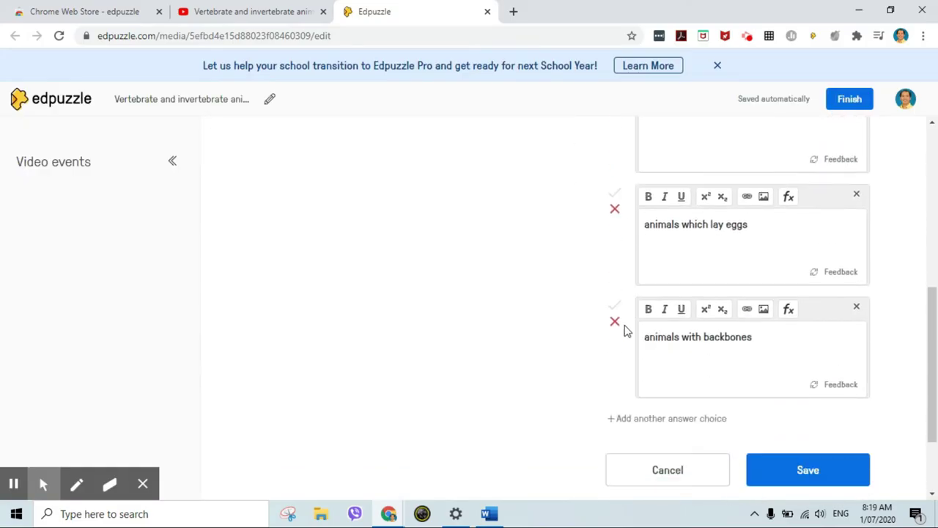
pyautogui.click(615, 307)
pyautogui.scroll(3, 626, 335)
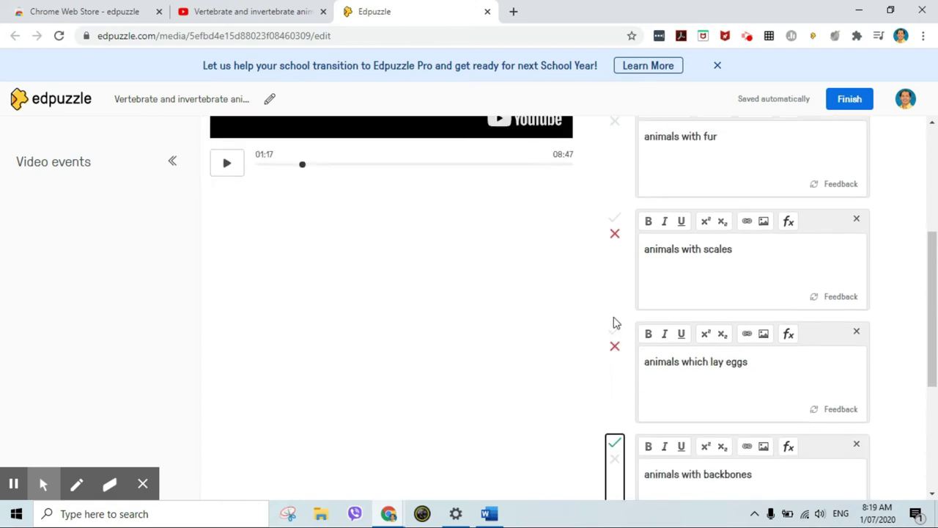
pyautogui.click(620, 192)
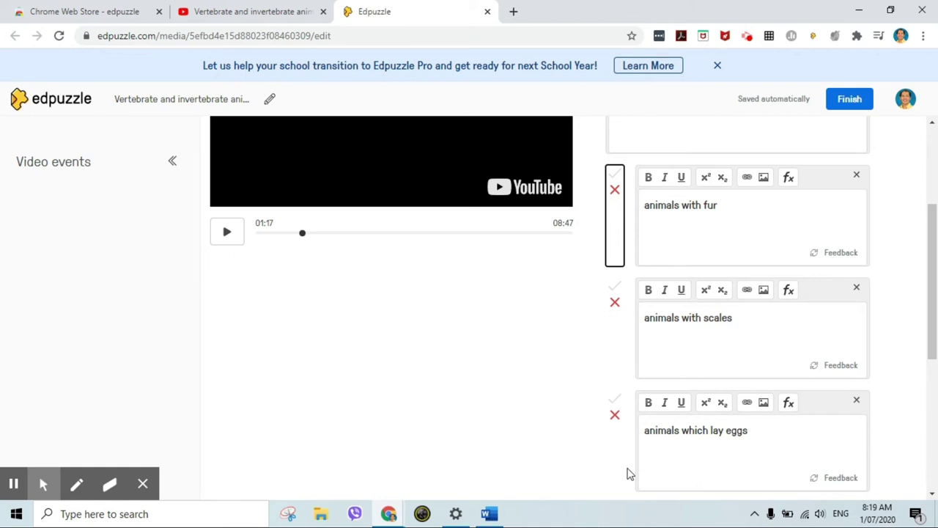
pyautogui.scroll(-3, 628, 473)
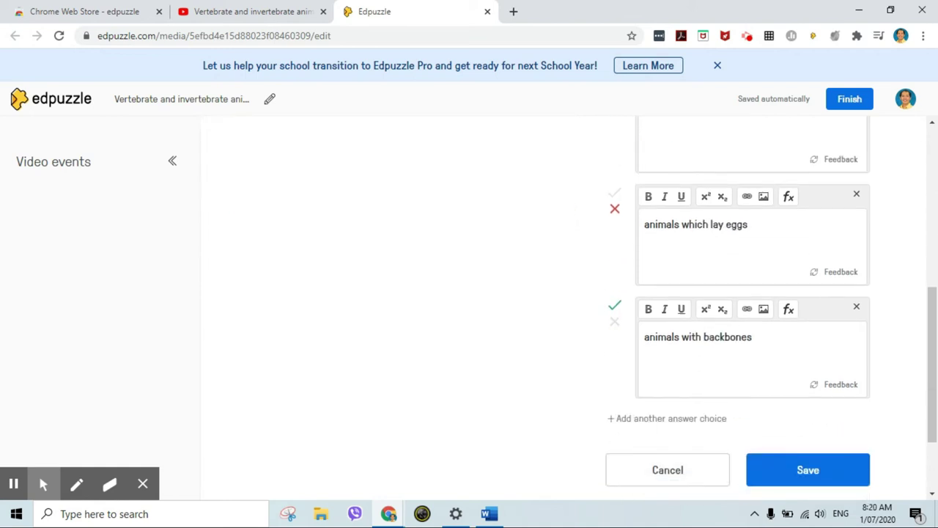
pyautogui.scroll(4, 644, 379)
pyautogui.scroll(-5, 812, 400)
pyautogui.click(812, 403)
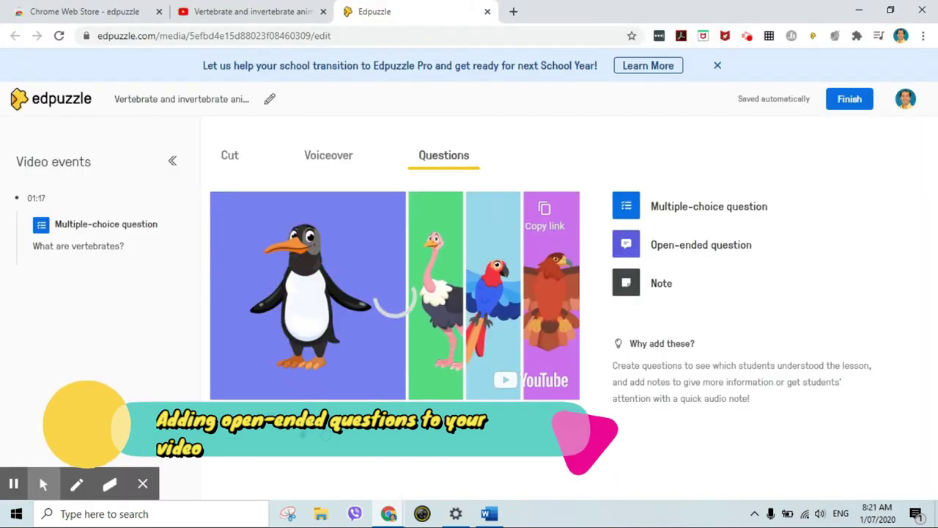
# Add and save an open-ended question at 01:56 asking "What is present in birds which is not present in any other vertebrate?"
pyautogui.click(328, 427)
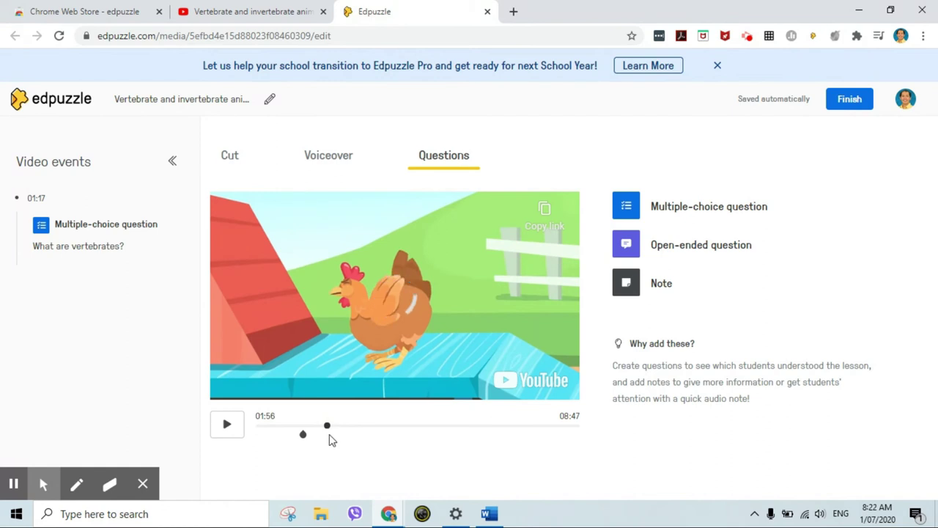
pyautogui.click(704, 260)
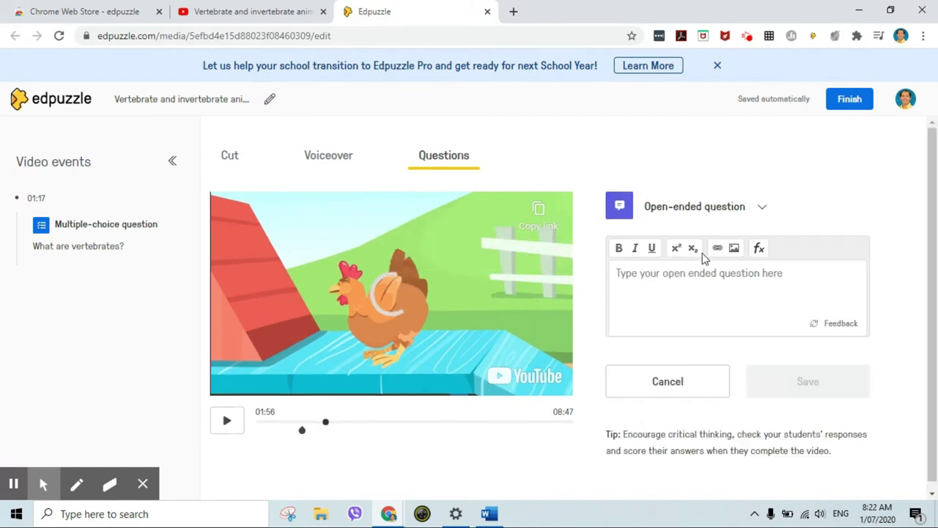
pyautogui.click(666, 297)
pyautogui.write('Wha')
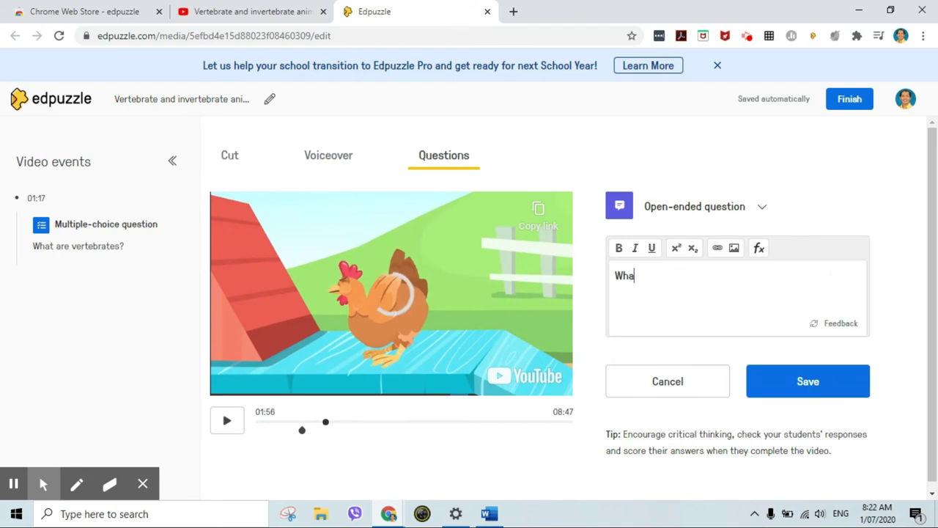
pyautogui.write('t is presen')
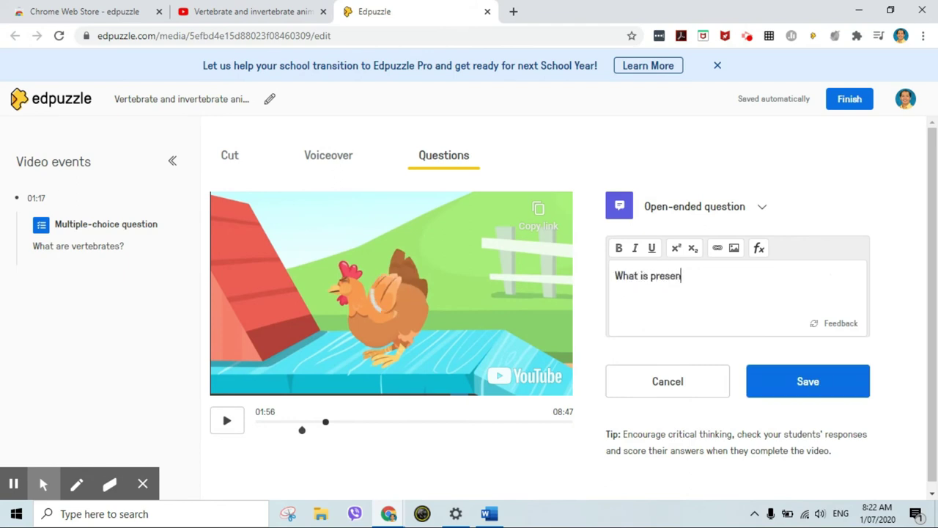
pyautogui.write('t in birds which are')
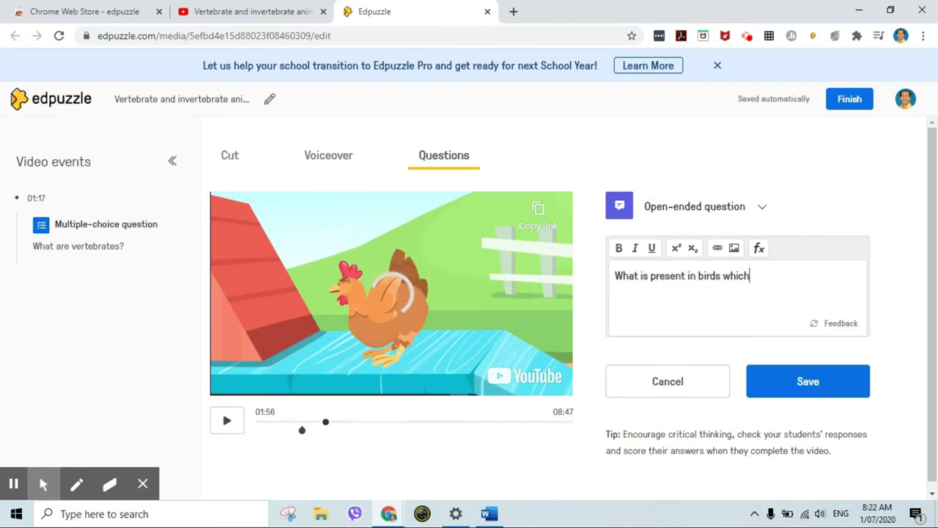
pyautogui.press('BackSpace')
pyautogui.write('is ')
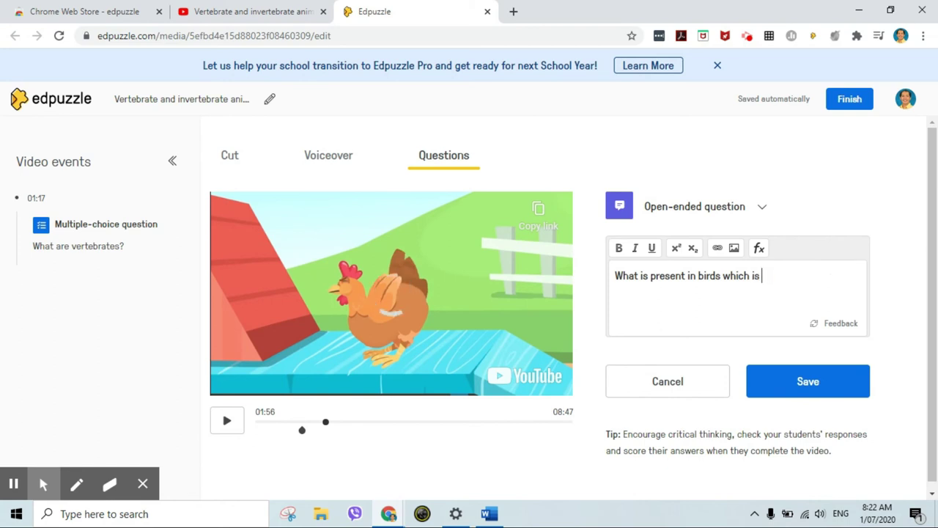
pyautogui.write('not present in any o')
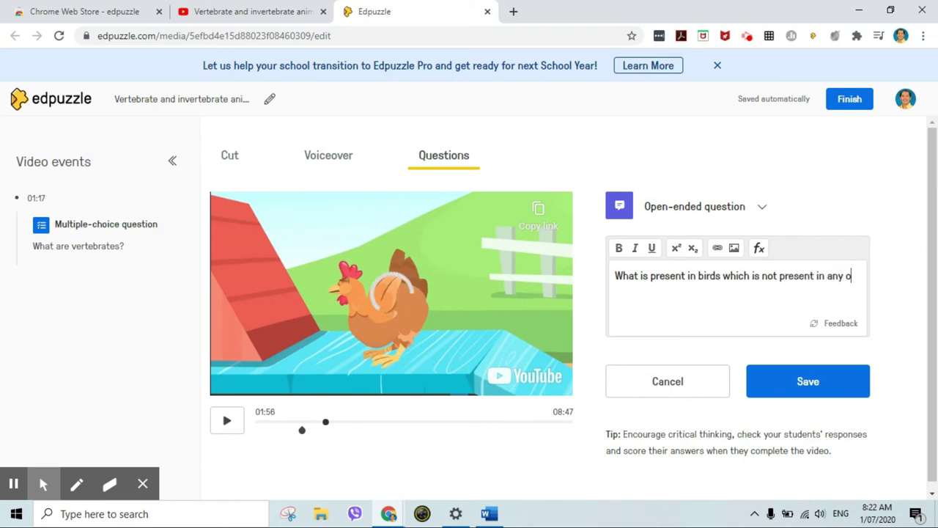
pyautogui.write('ther vertebrate?')
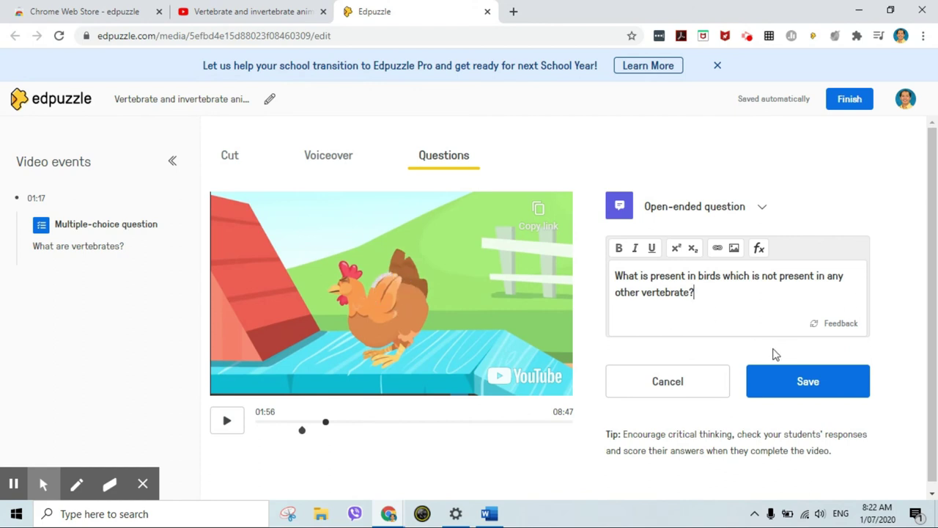
pyautogui.click(814, 389)
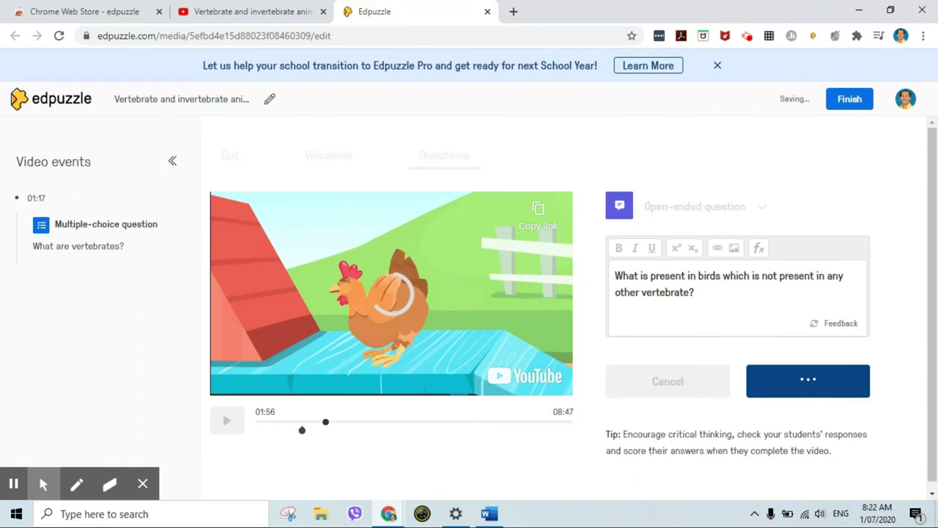
pyautogui.click(223, 420)
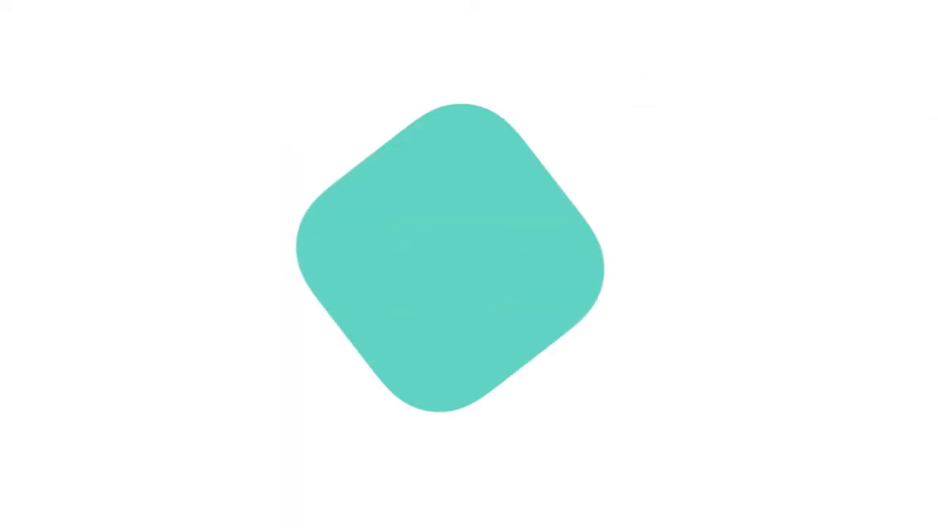